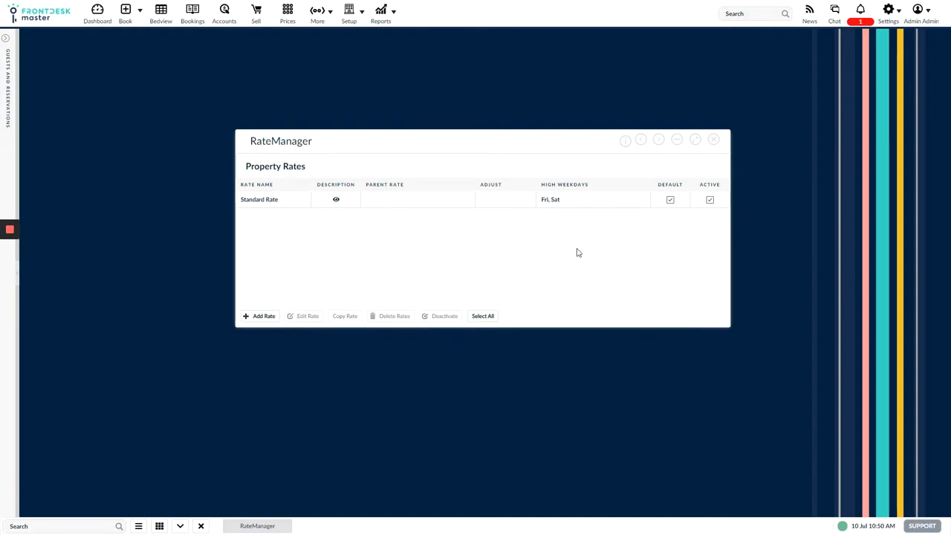
Enlarge the RateManager window and start a new property rate named Non-refundable
left_click_drag(365, 142, 321, 65)
left_click_drag(687, 253, 717, 278)
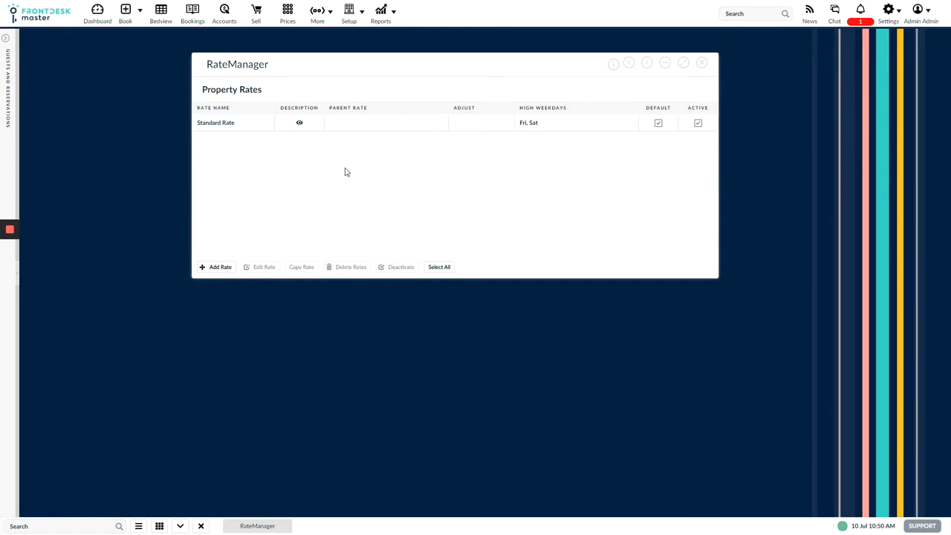
left_click(218, 269)
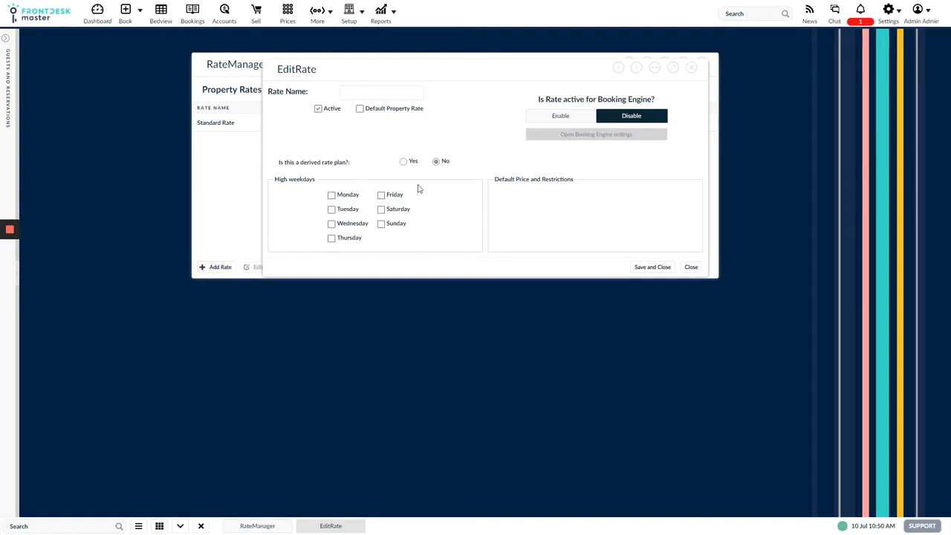
left_click(365, 94)
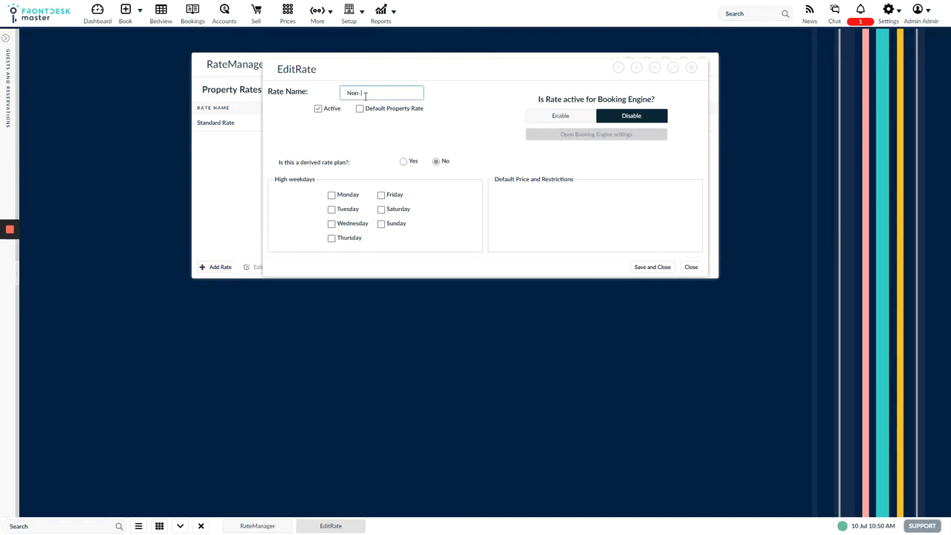
type("Non-refundable")
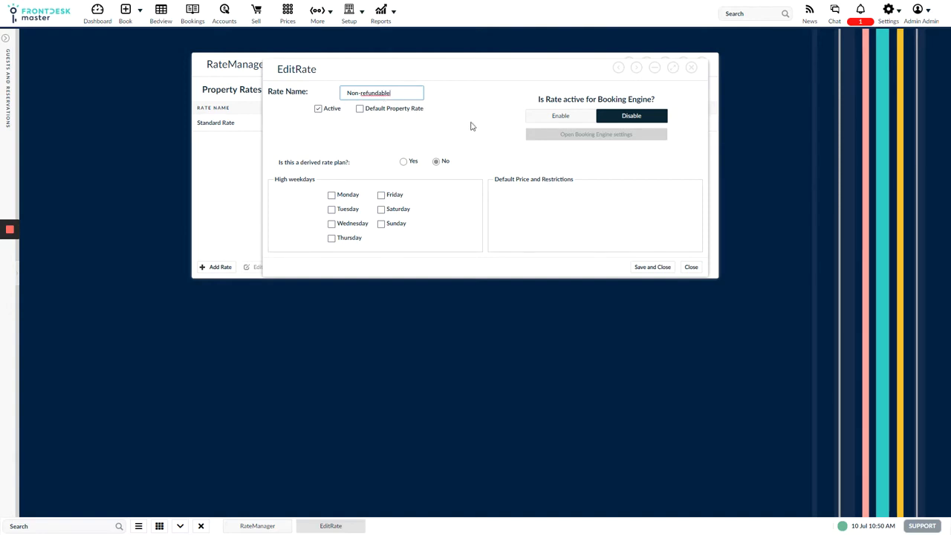
mouse_move(460, 66)
left_mouse_down()
mouse_move(460, 171)
mouse_move(450, 74)
mouse_move(463, 75)
left_mouse_up()
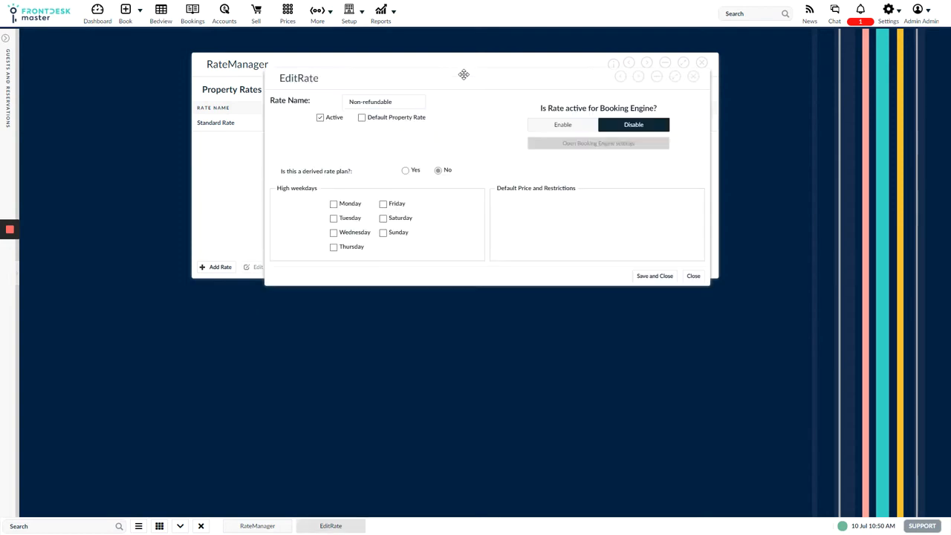
Check the nightly prices in the Bedview, and save the Non-refundable rate with Friday and Saturday as high weekdays
left_click(160, 21)
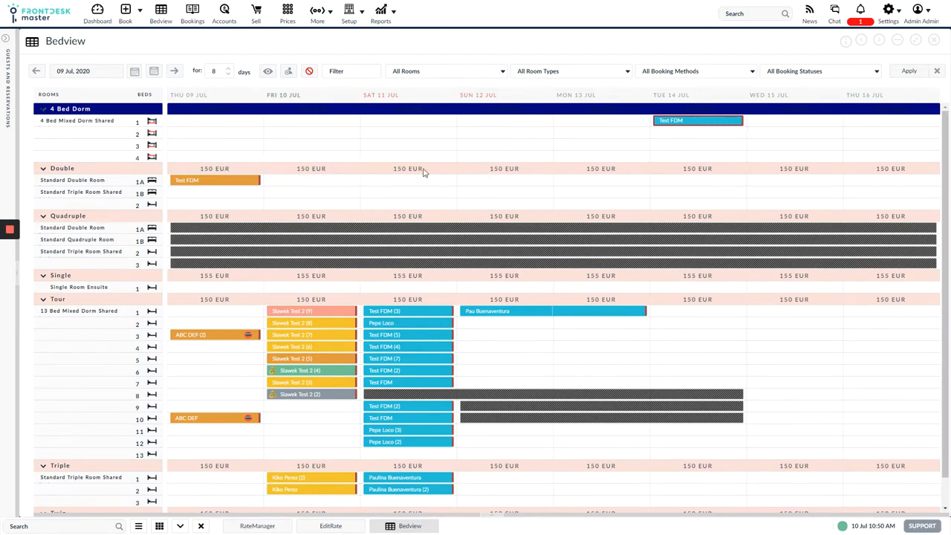
left_click(936, 41)
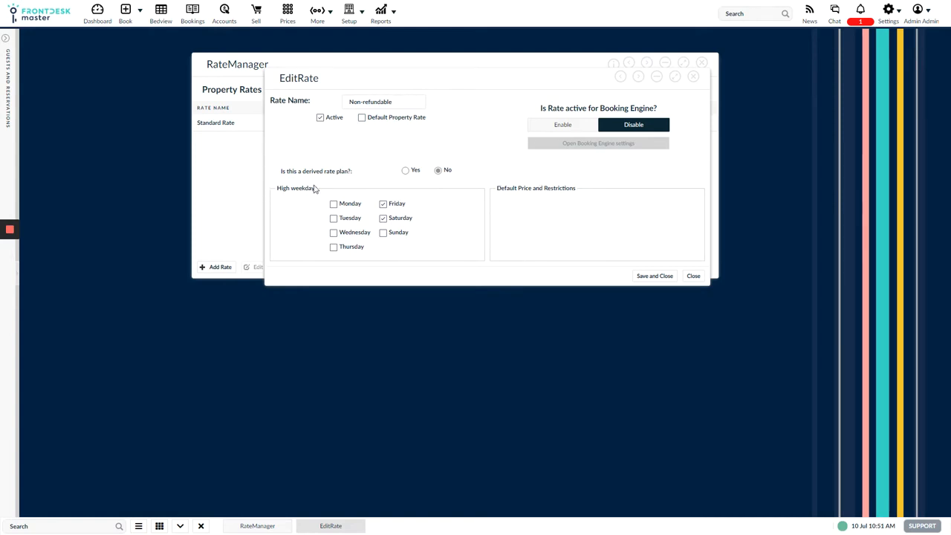
left_click(654, 278)
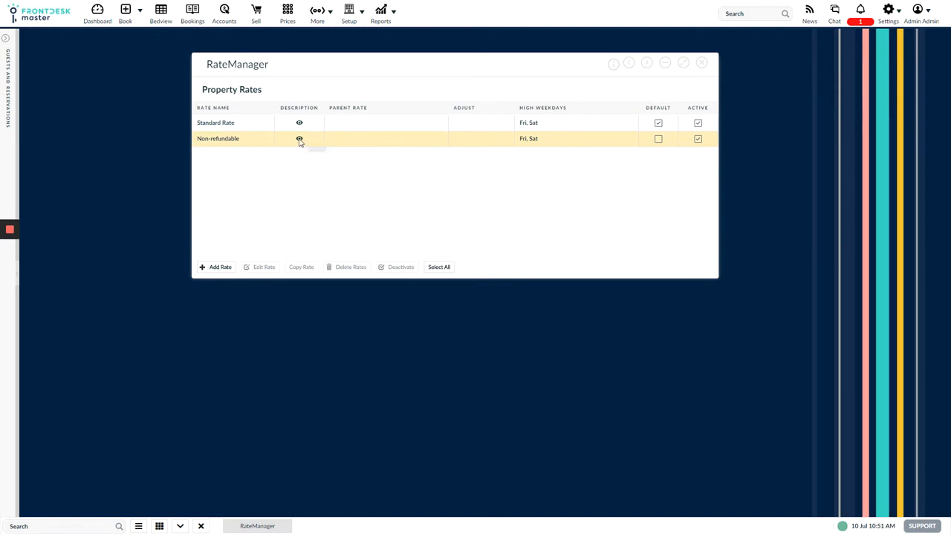
In the price setup, set the Non-refundable Default Season LD and HD prices for Standard Quadruple Room Ensuite to 300 and save
left_click(351, 23)
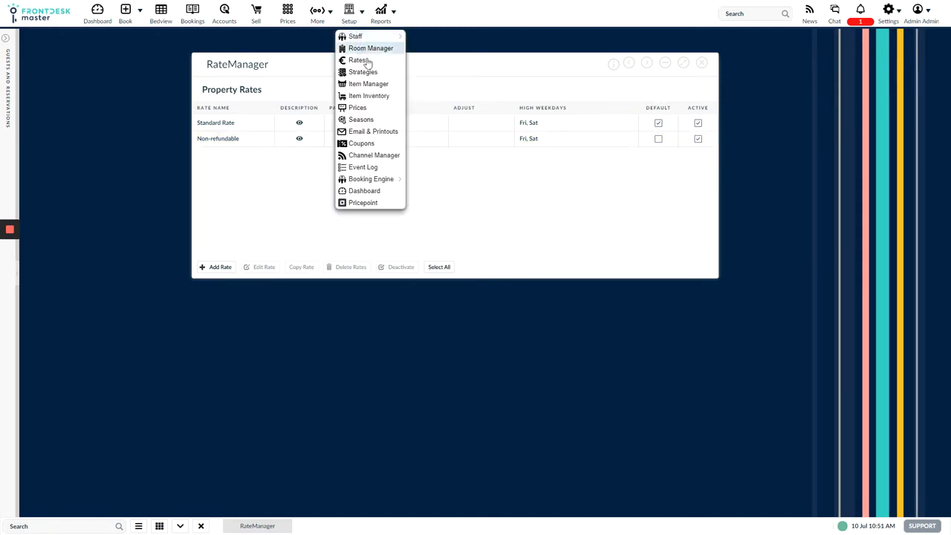
left_click(359, 108)
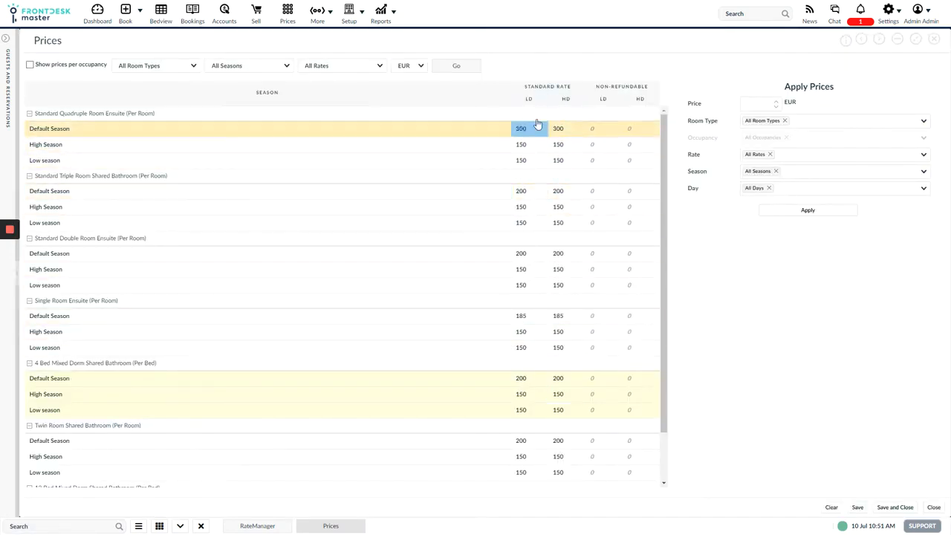
left_click(598, 132)
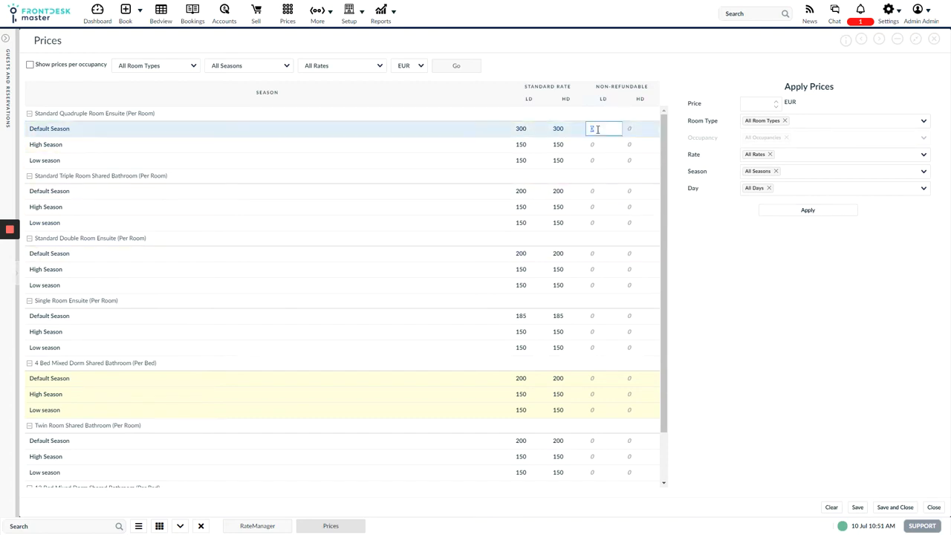
type("300")
key("Tab")
type("3")
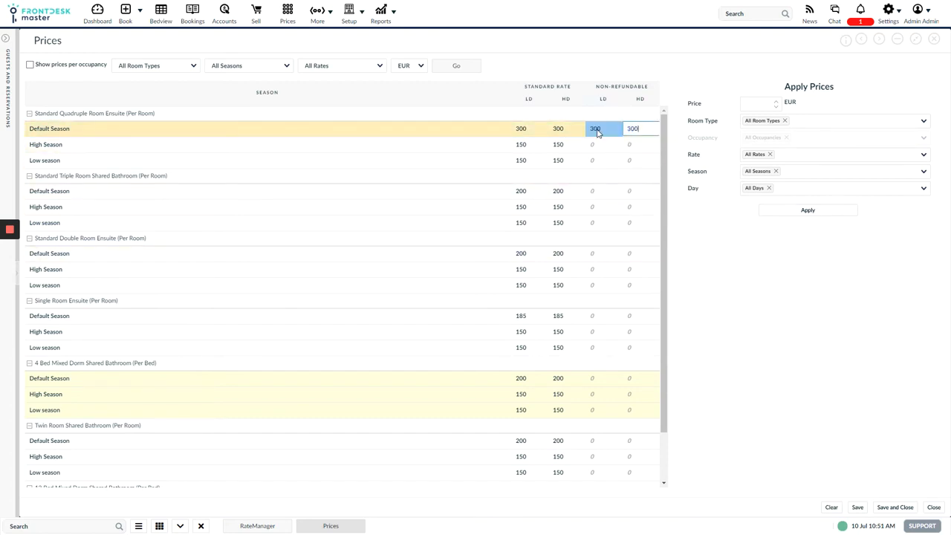
type("00")
left_click(721, 283)
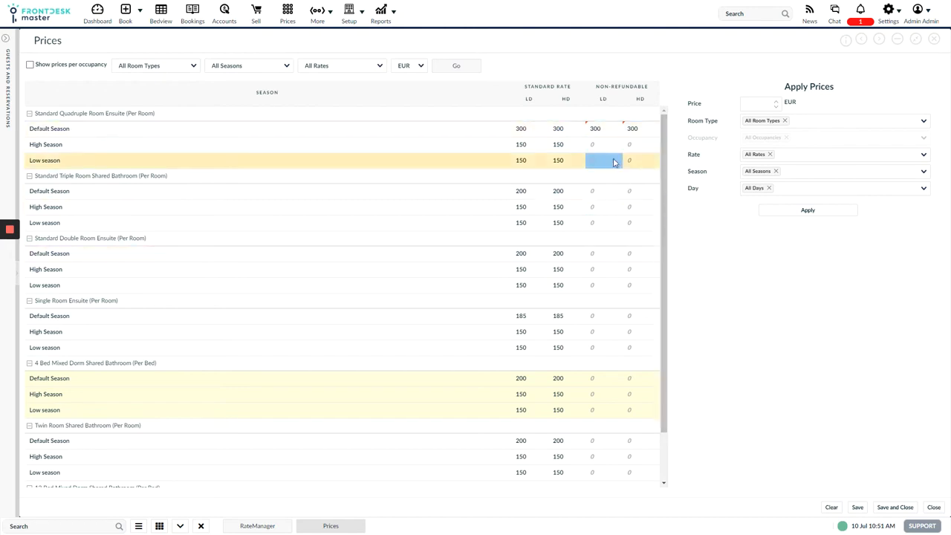
left_click(858, 506)
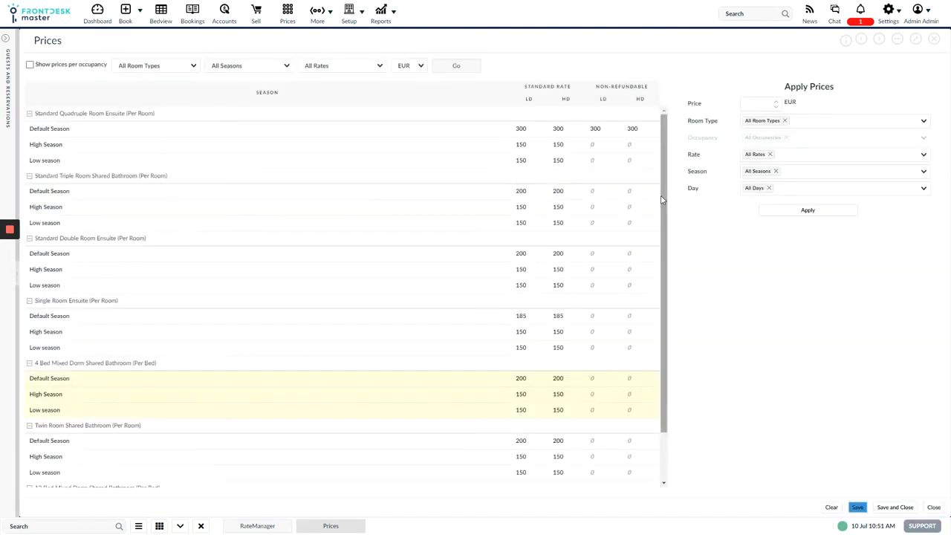
Set the Non-refundable High Season LD and HD prices for Standard Quadruple Room Ensuite to 350, saving and closing the prices
left_click(594, 146)
type("35")
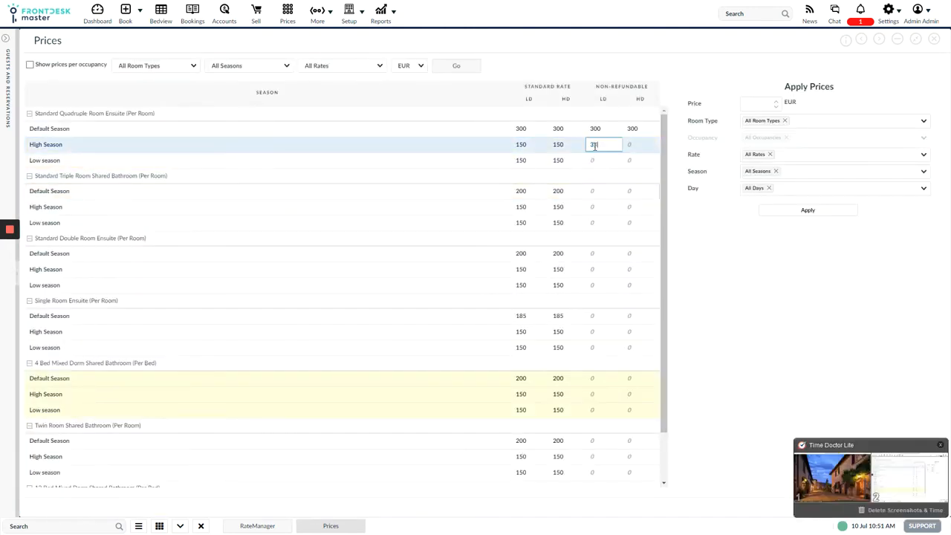
type("0")
key("Tab")
type("350")
left_click(761, 260)
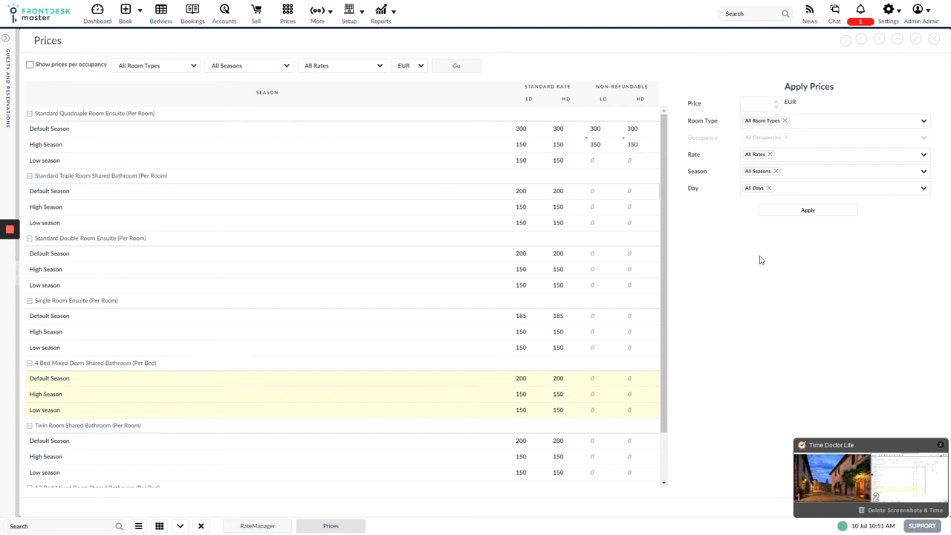
left_click(895, 507)
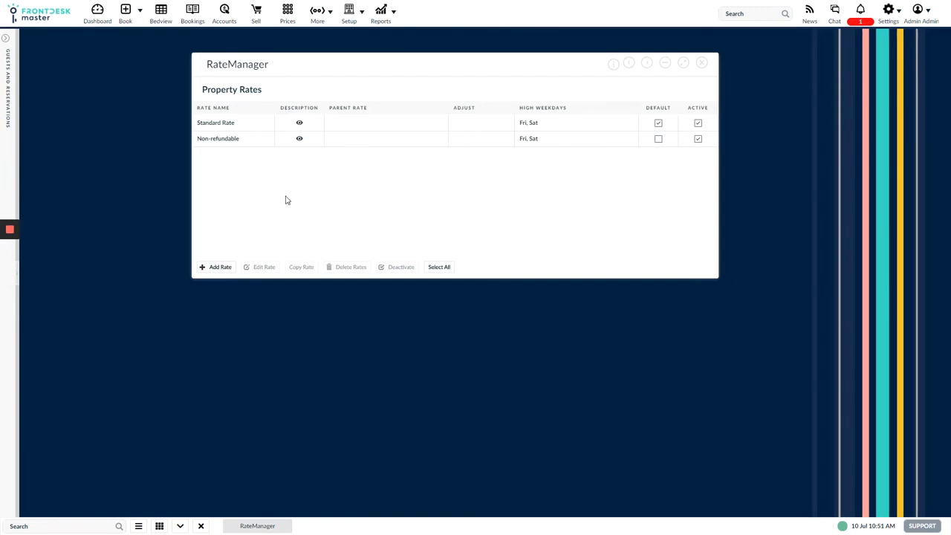
Add a new rate named Website rate as a derived rate plan with Standard Rate as its parent
left_click(220, 267)
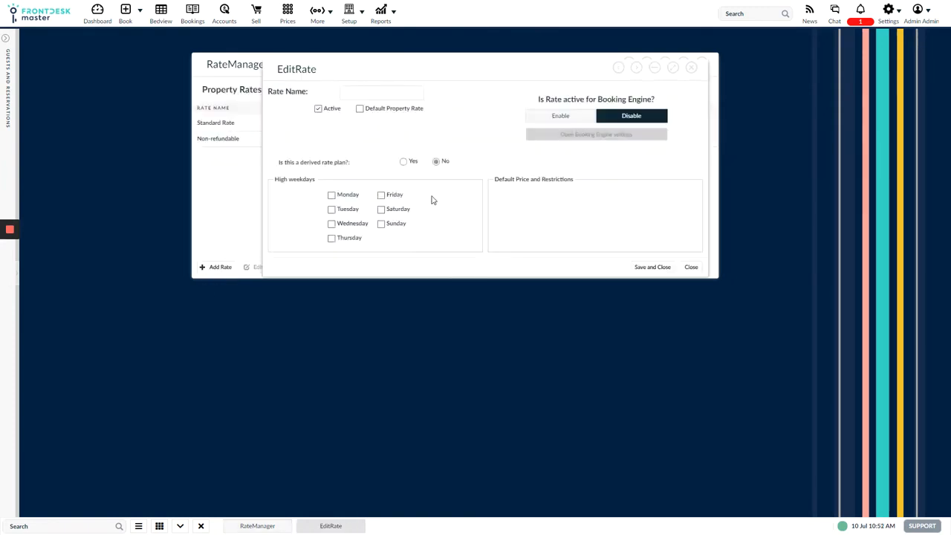
left_click(387, 94)
type("We")
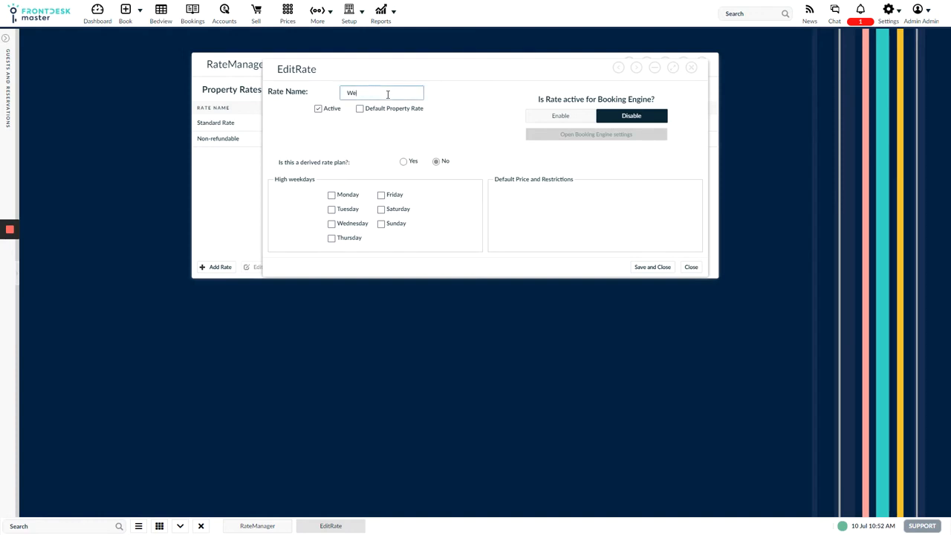
type("bsite rate")
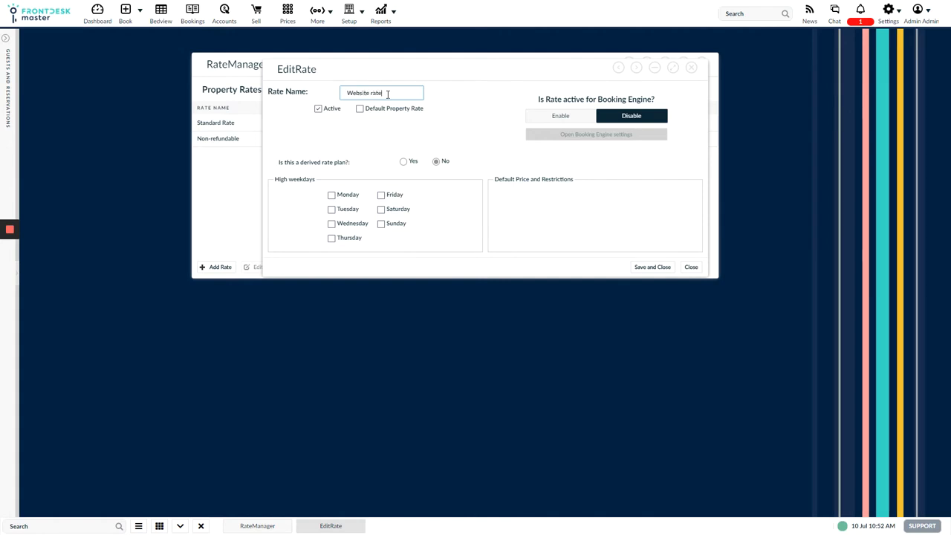
left_click(405, 162)
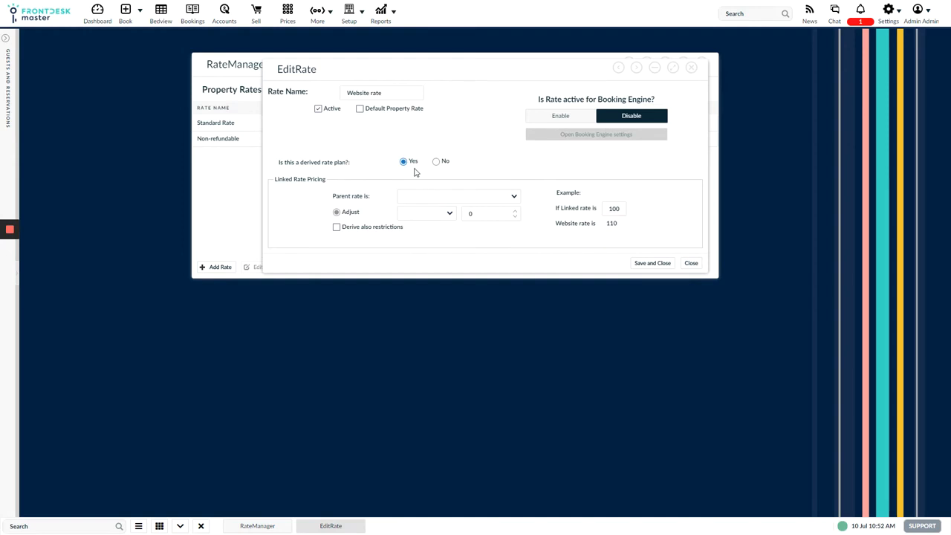
left_click(514, 199)
left_click(440, 209)
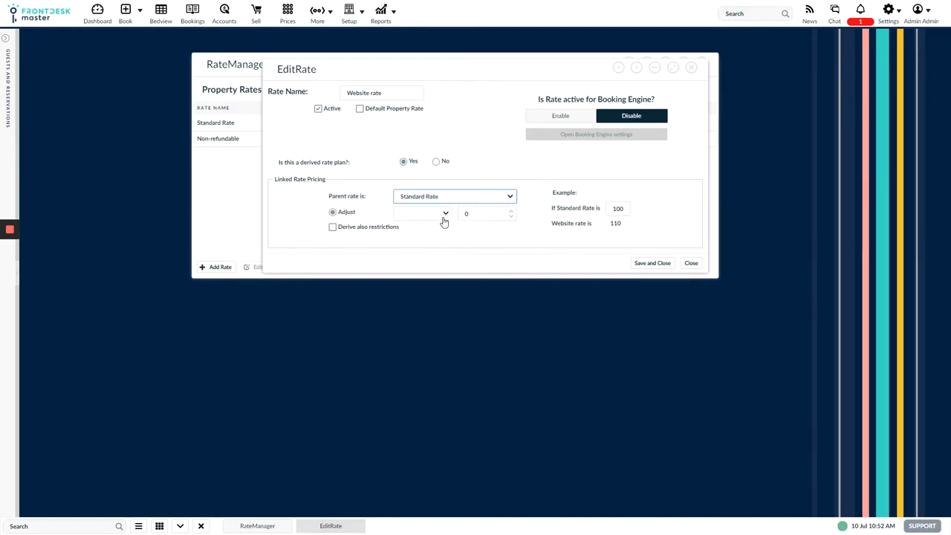
Adjust the Website rate by -% 10, derive the parent's restrictions as well, and save the rate
left_click(444, 215)
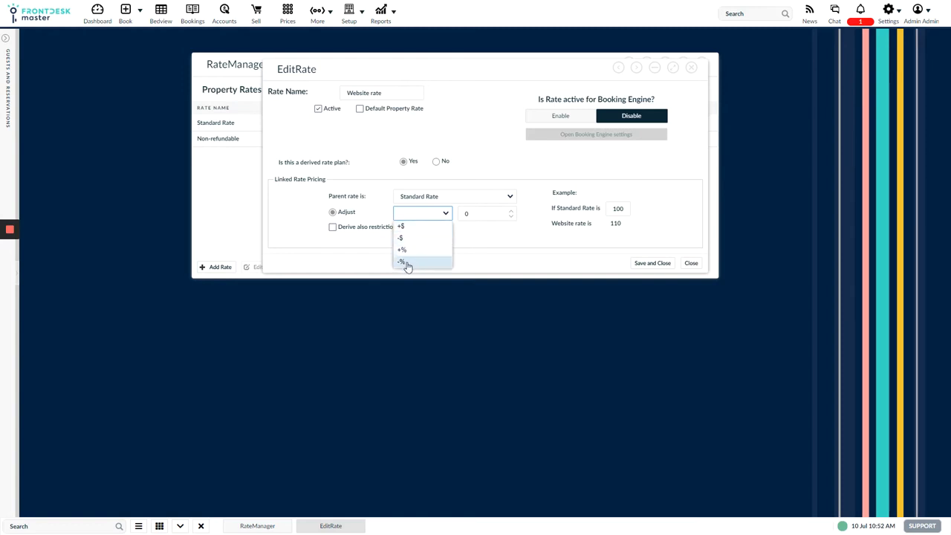
left_click(407, 266)
left_click(477, 214)
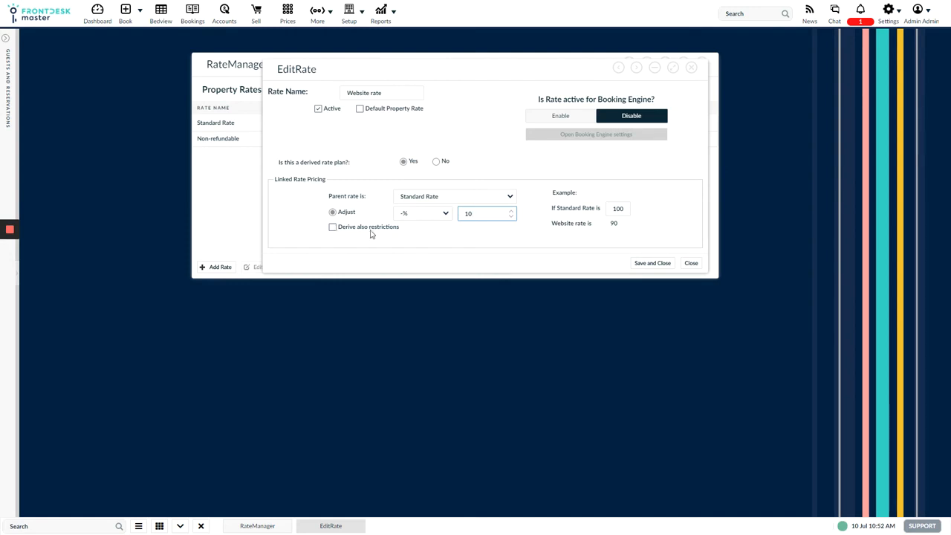
left_click(333, 230)
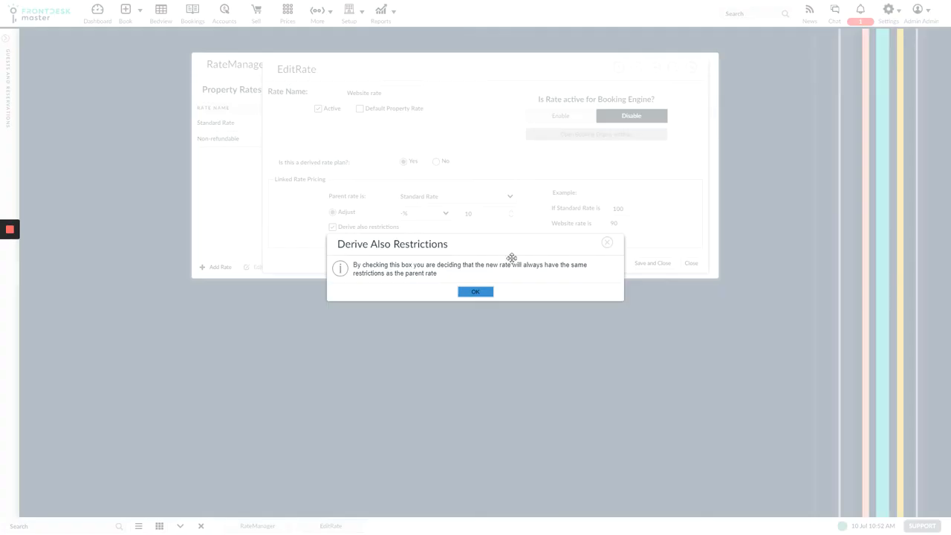
left_click(477, 290)
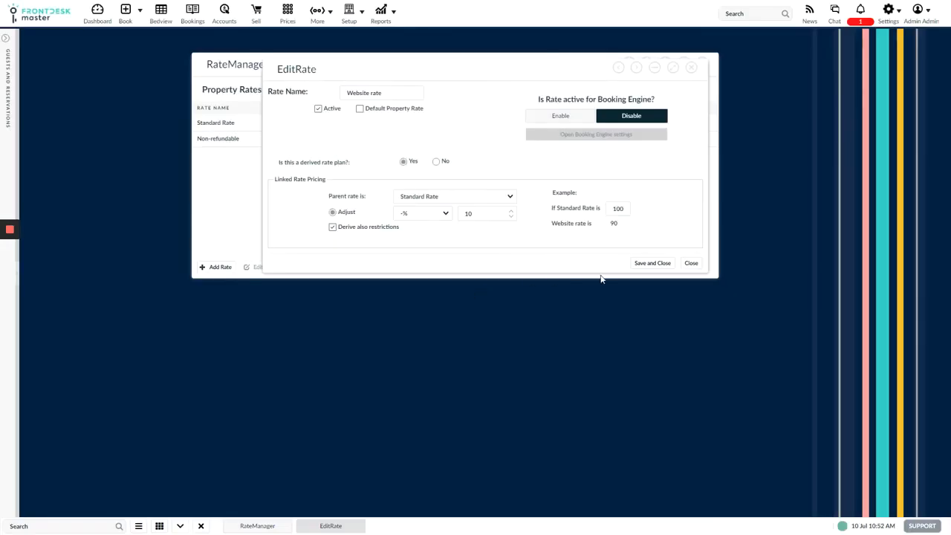
left_click(659, 265)
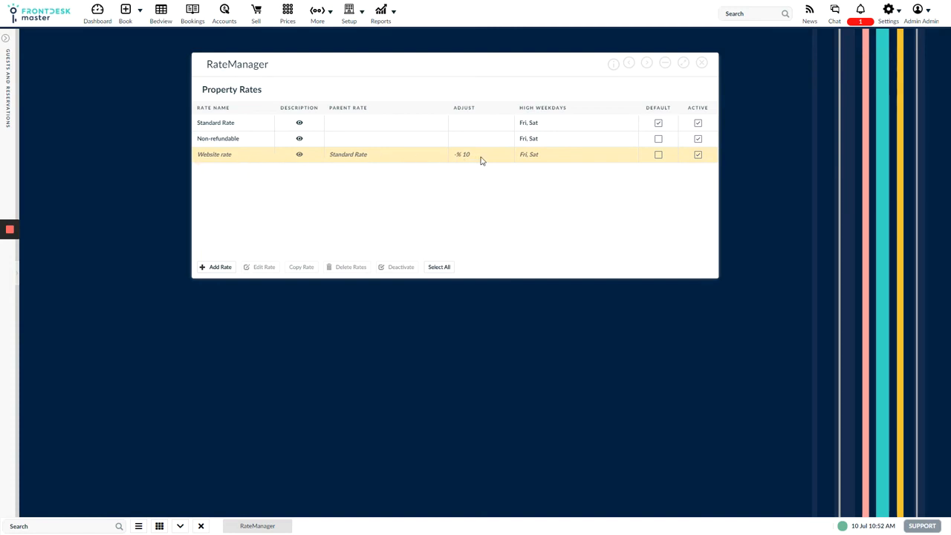
Close RateManager and, in the price setup, save 400 as the Standard Rate Default Season LD price for Standard Triple Room Shared Bathroom
left_click(708, 64)
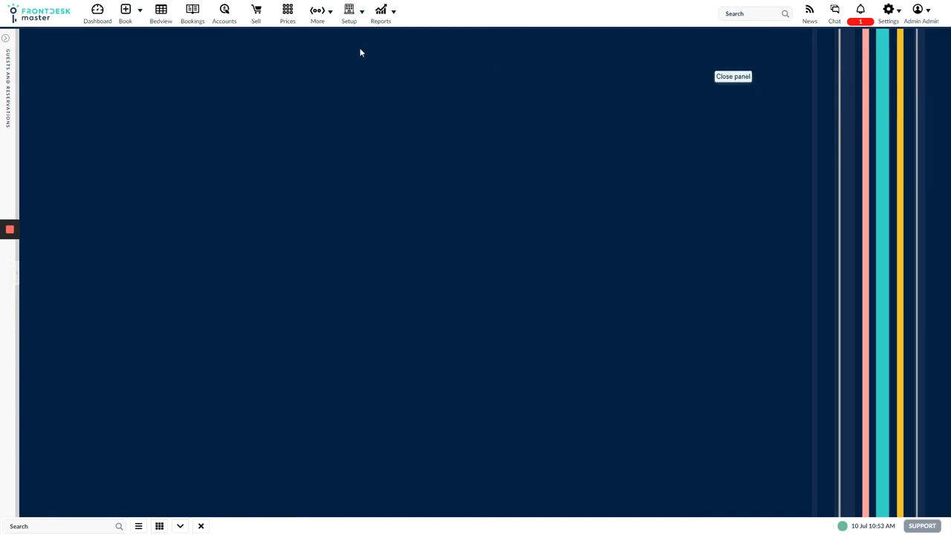
left_click(364, 15)
left_click(400, 107)
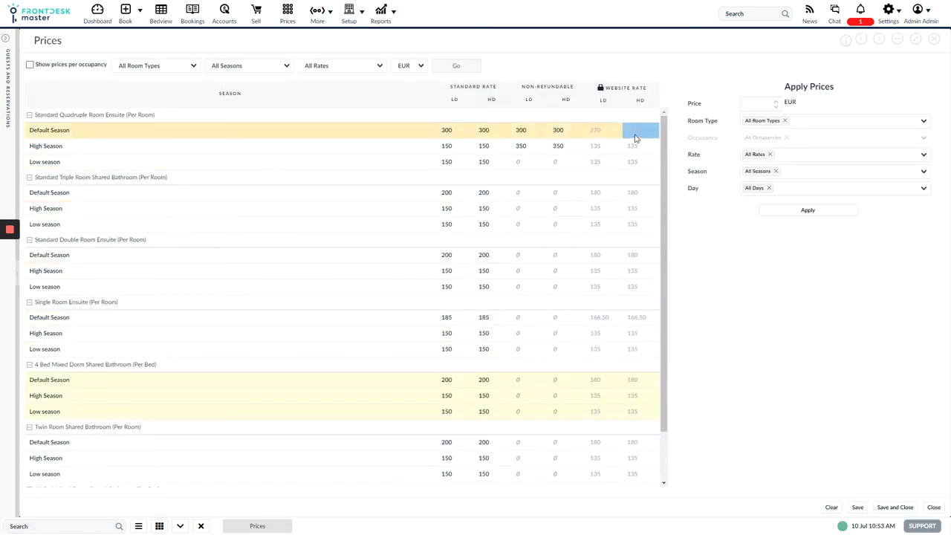
left_click(447, 193)
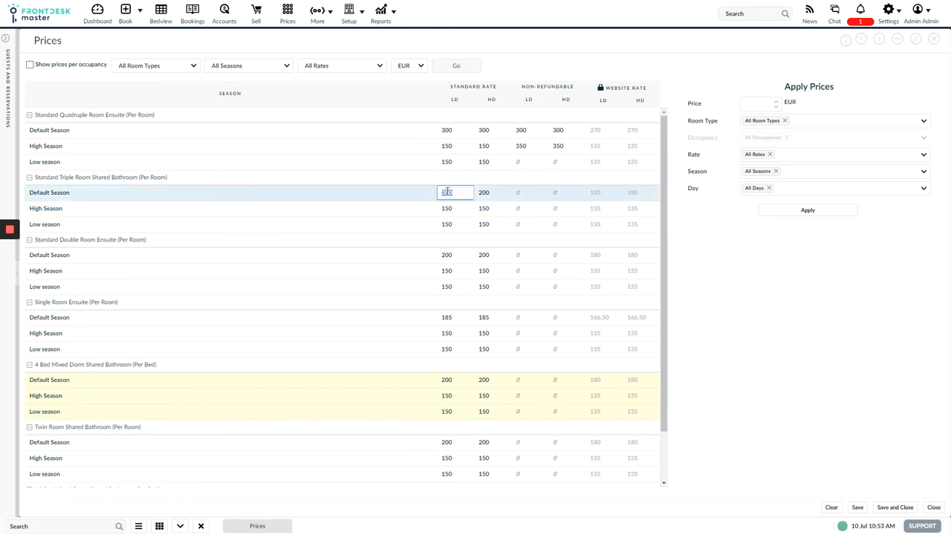
key("Tab")
left_click(729, 277)
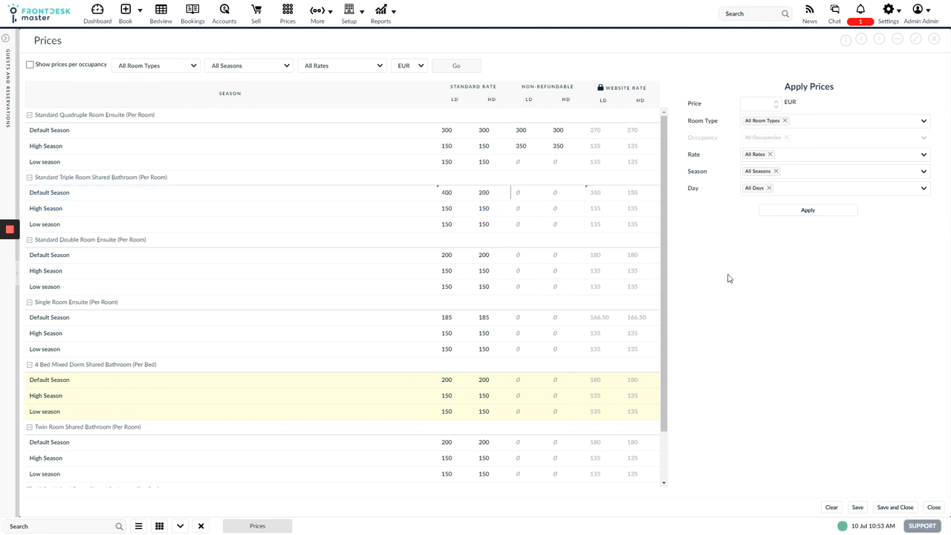
left_click(858, 507)
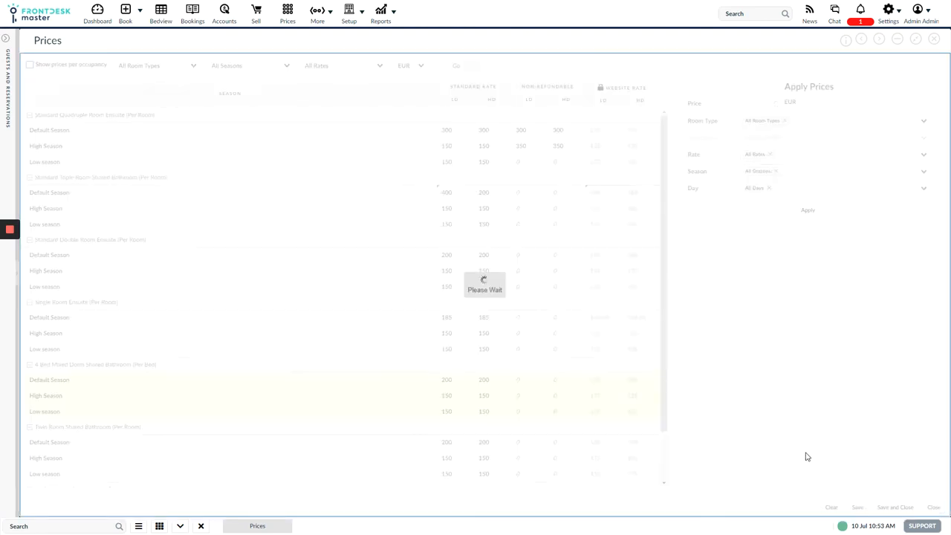
Close the price setup and show only the 13 Bed Mixed Dorm Shared Bathroom in the daily Prices calendar
left_click(936, 40)
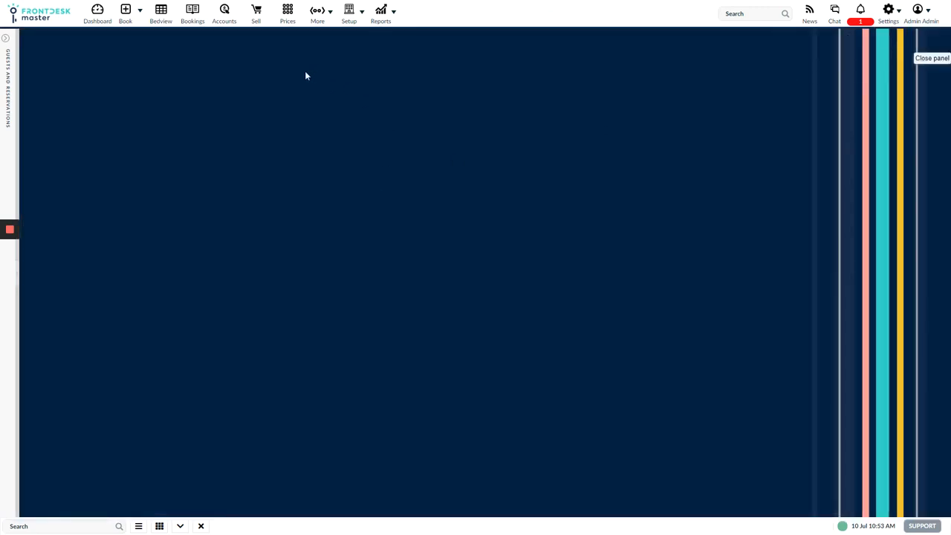
left_click(281, 19)
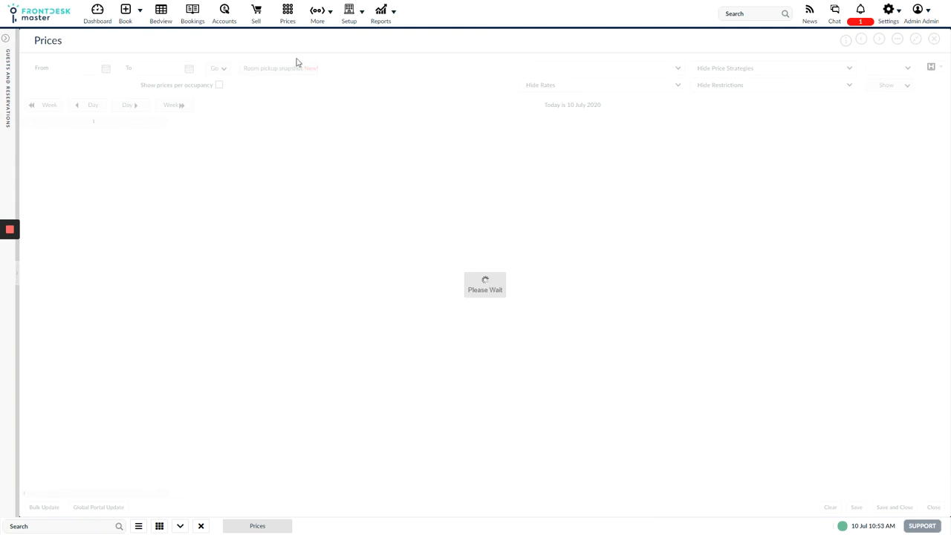
left_click(574, 70)
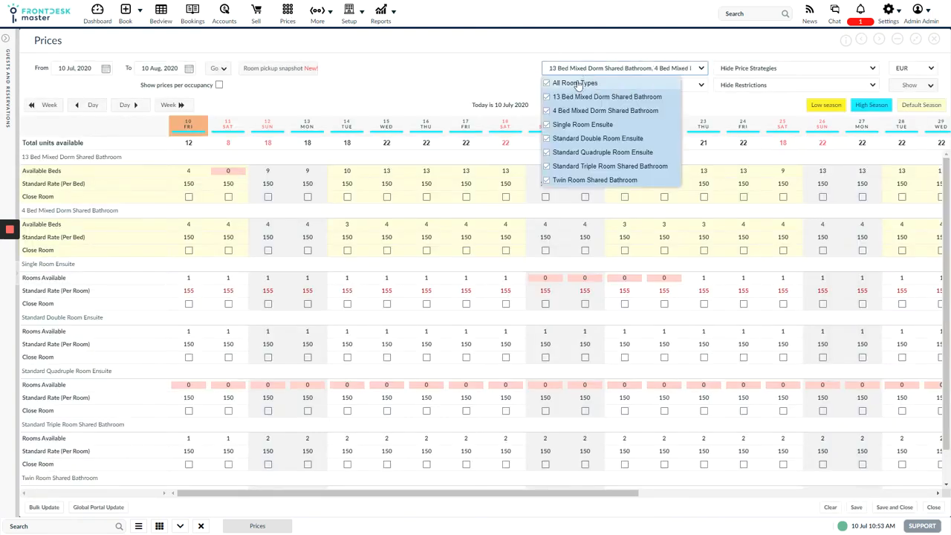
left_click(576, 93)
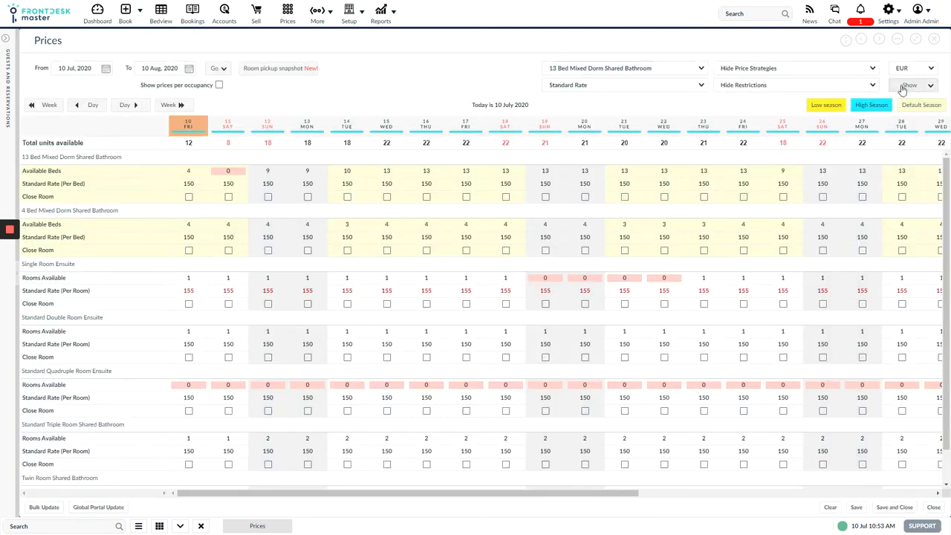
left_click(909, 85)
Add the Website rate and the Minimum Stay Arrival and Minimum Stay Through restrictions to the displayed calendar rows
left_click(623, 86)
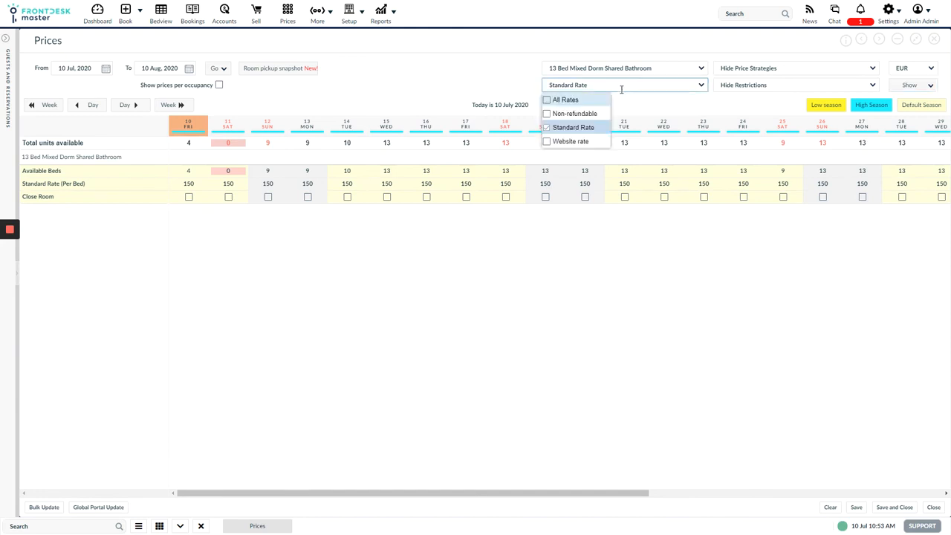
left_click(579, 141)
left_click(772, 84)
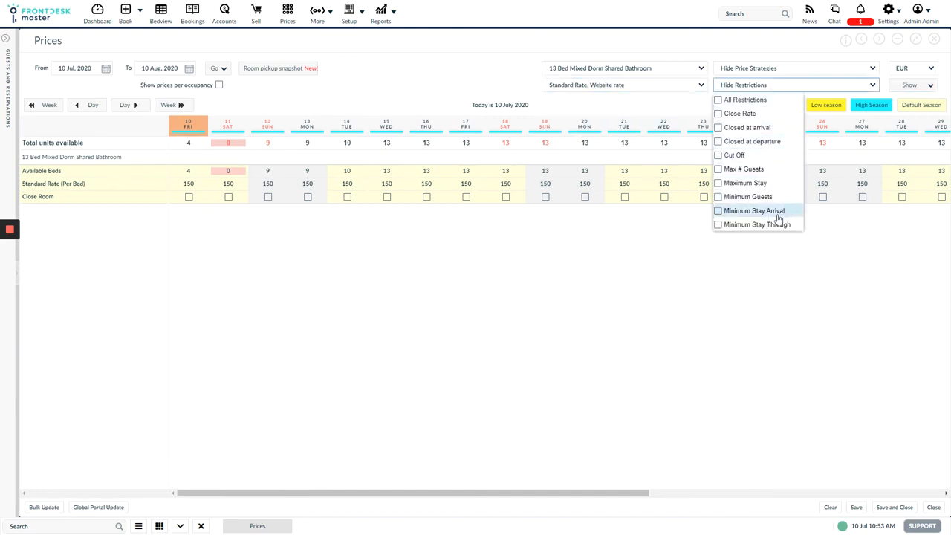
left_click(781, 212)
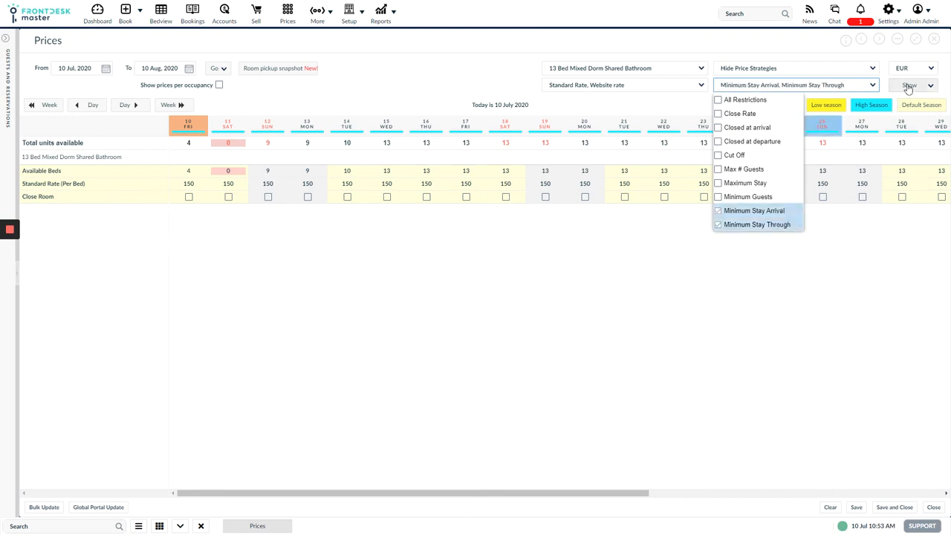
left_click(908, 88)
left_click(746, 86)
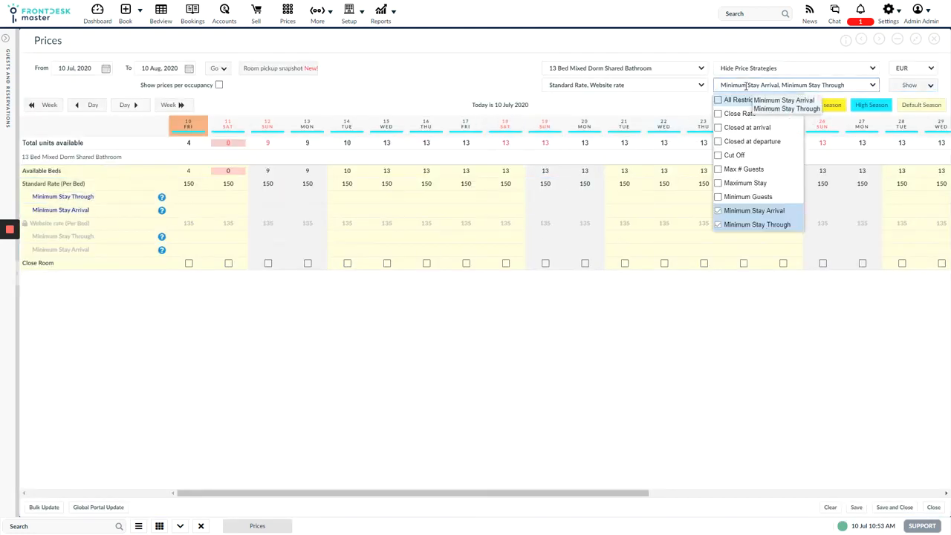
left_click(677, 299)
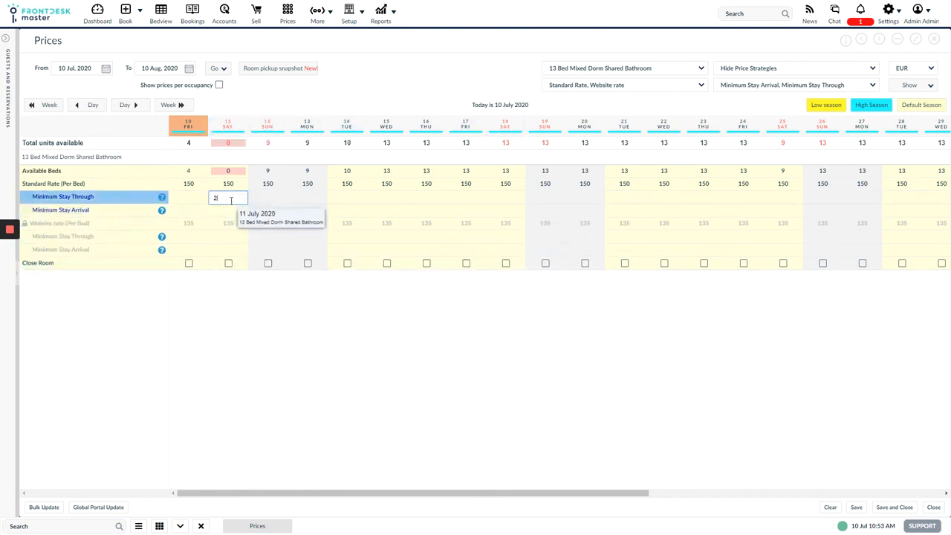
For 11 July 2020, set the Standard Rate's Minimum Stay Through to 2 and Minimum Stay Arrival to 3, and save
left_click(235, 212)
type("3")
left_click(320, 356)
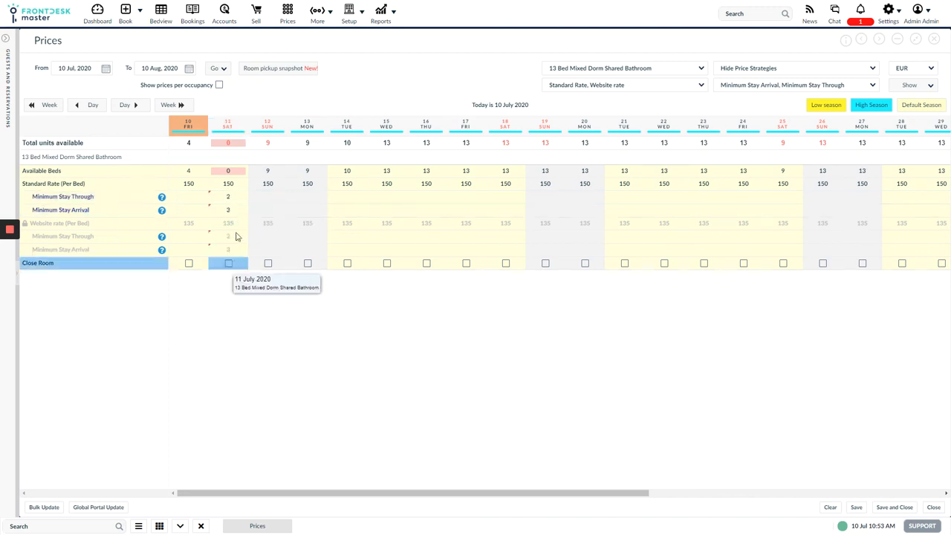
left_click(856, 508)
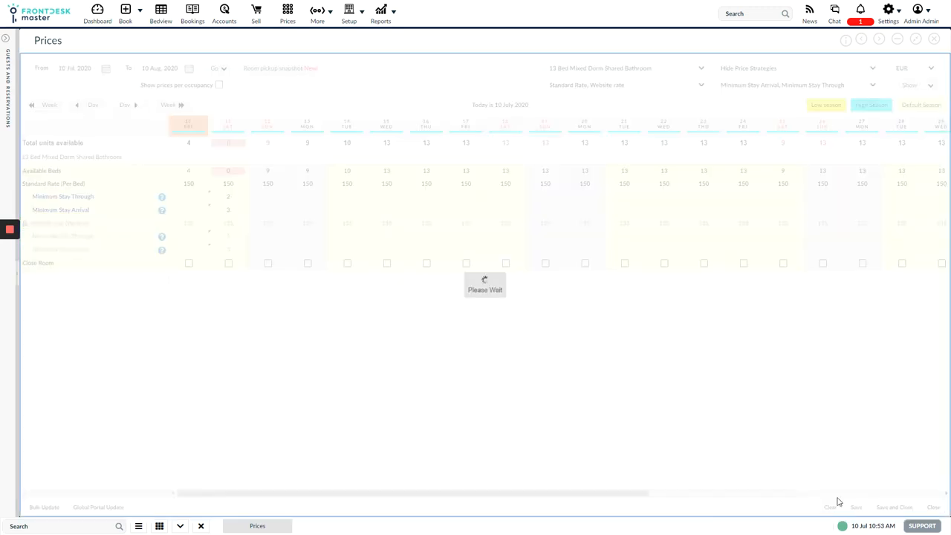